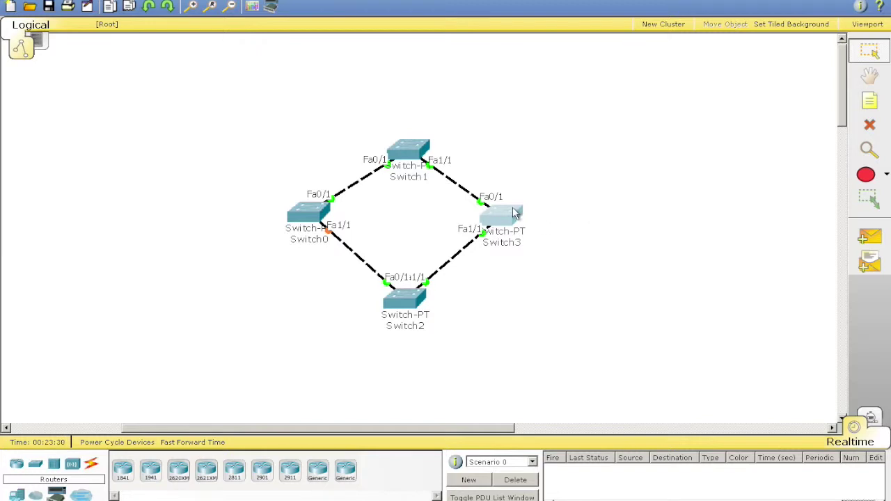
Step: Cable Switch0 through Switch3 into a closed ring with crossover cables on Fa0/1 and Fa1/1
mouse_move(515, 213)
Step: Open Switch3's CLI and highlight the show spanning-tree command and the earlier mistyped command's error
left_click(513, 496)
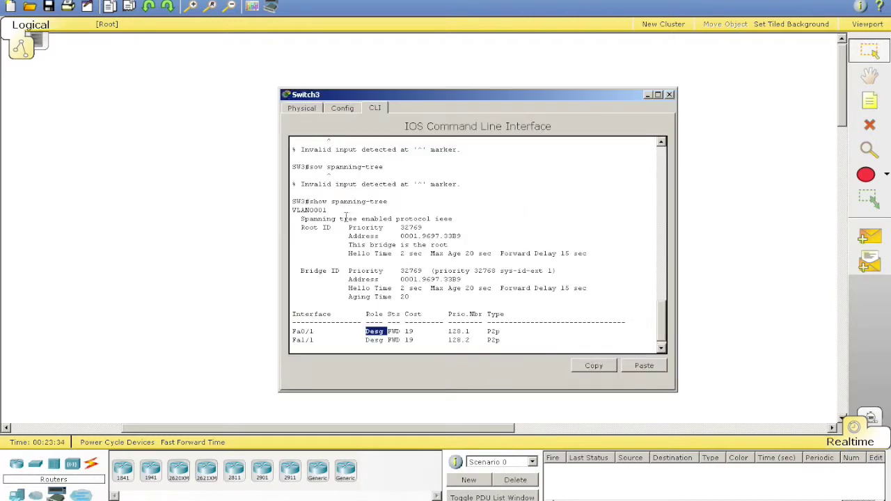
left_click(315, 201)
left_click_drag(315, 201, 392, 209)
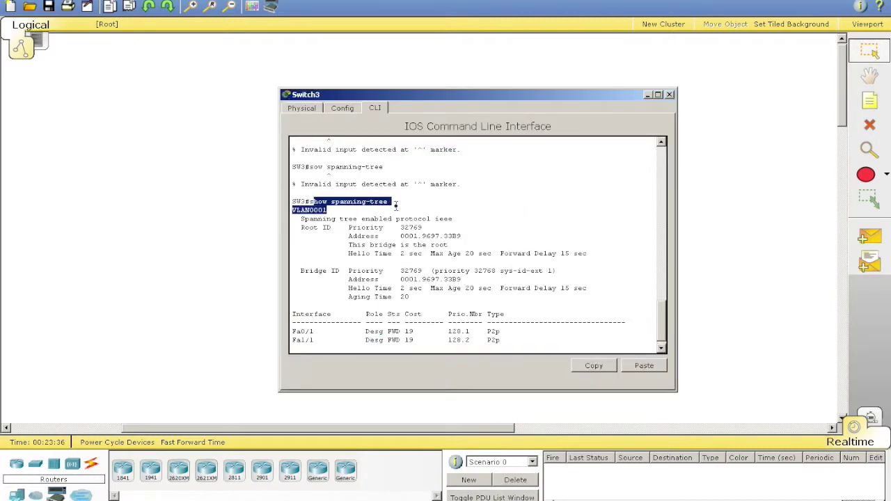
left_click(408, 203)
left_click_drag(325, 202, 397, 202)
left_click(354, 192)
left_click_drag(304, 167, 449, 185)
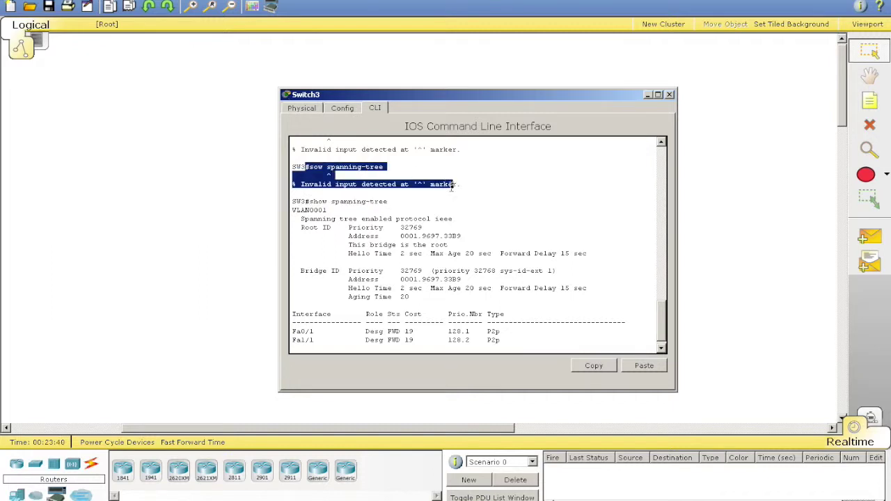
left_click(328, 193)
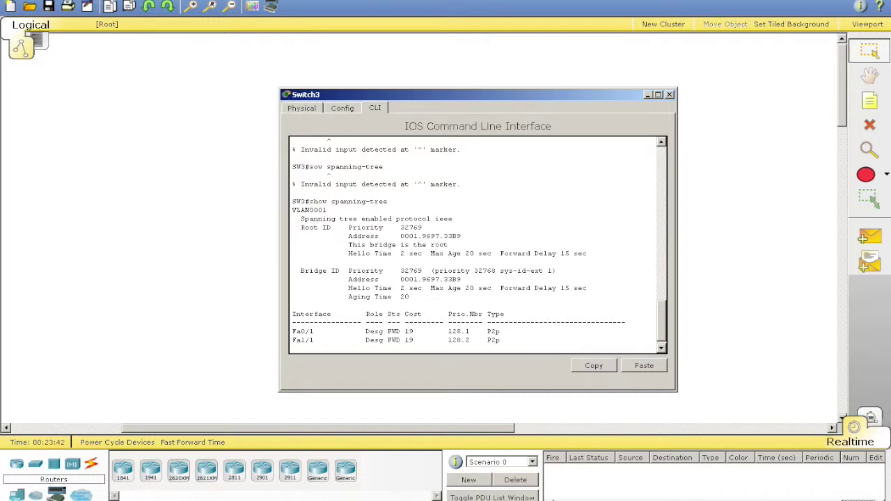
Step: Highlight Switch3's Root ID priority, address and the full Root ID block
left_click_drag(297, 230, 410, 237)
left_click(358, 246)
left_click_drag(301, 229, 568, 257)
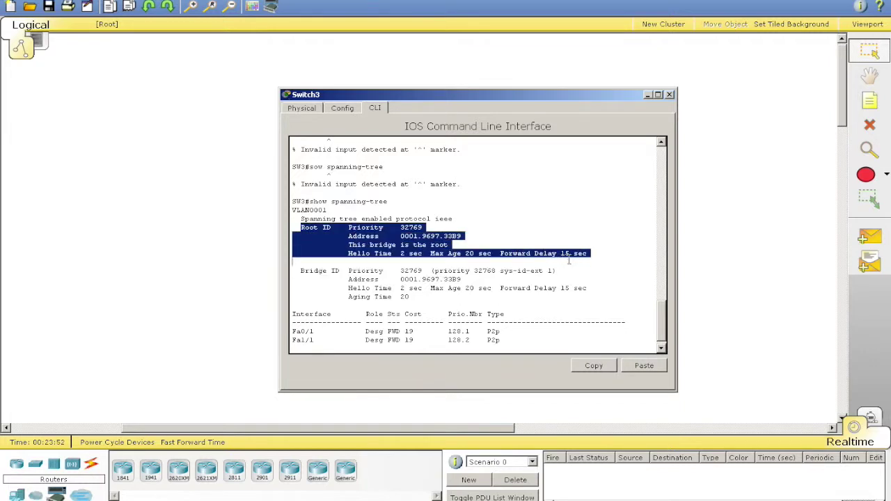
left_click(341, 230)
left_click_drag(304, 228, 610, 256)
left_click_drag(568, 237, 444, 237)
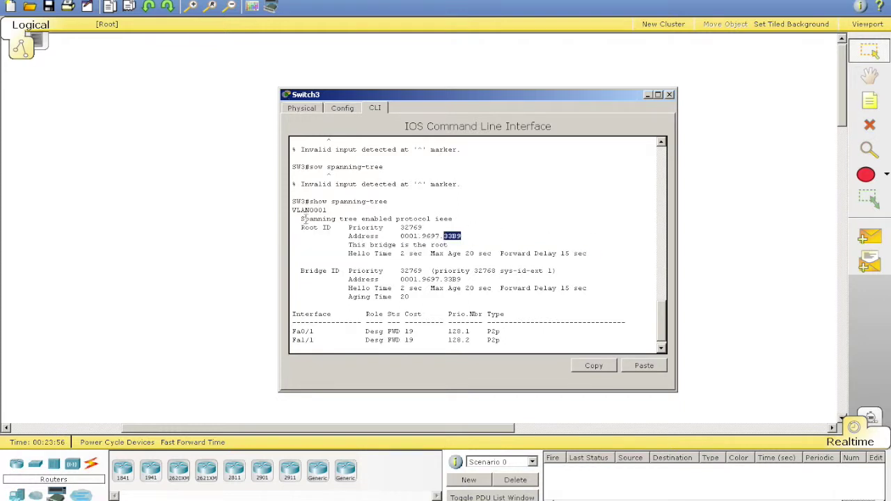
left_click_drag(301, 228, 596, 253)
left_click(595, 253)
Step: Highlight the root priority and address, then Switch3's Bridge ID block
left_click_drag(358, 229, 471, 237)
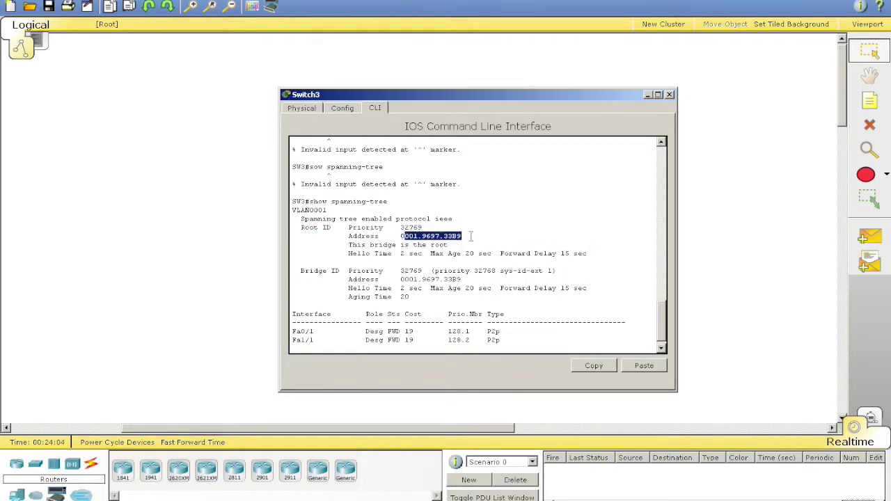
left_click_drag(348, 237, 474, 242)
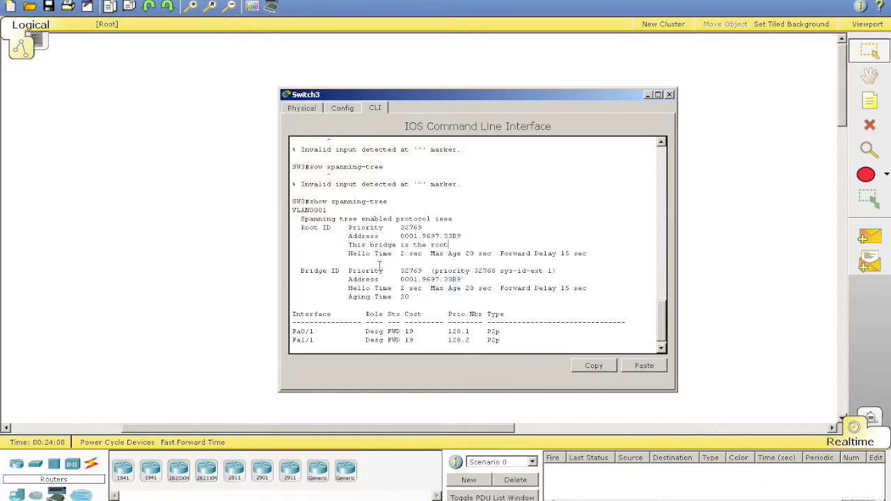
left_click_drag(348, 271, 551, 299)
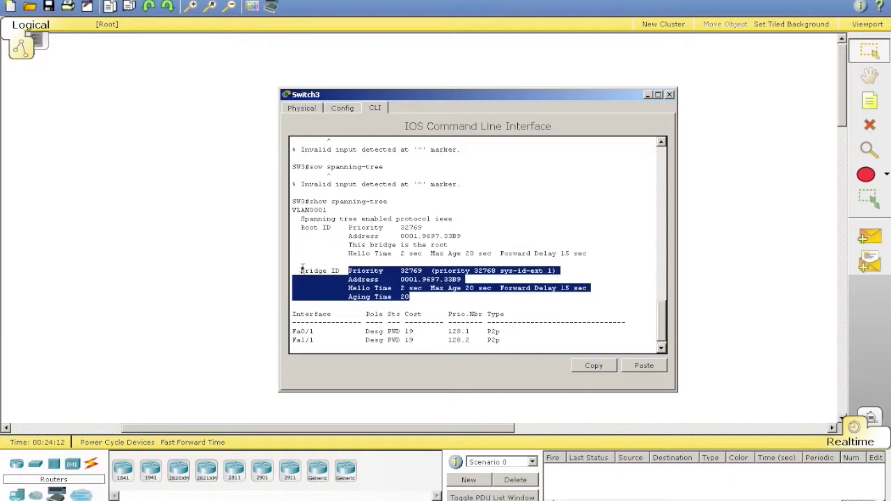
left_click_drag(301, 271, 546, 301)
left_click(546, 300)
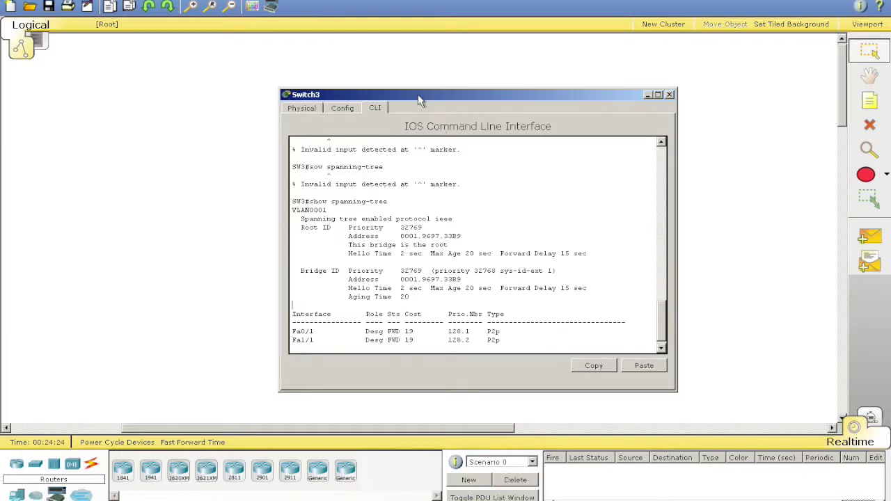
Step: Move Switch3's console window to the right to reveal the topology
left_click_drag(418, 97, 620, 96)
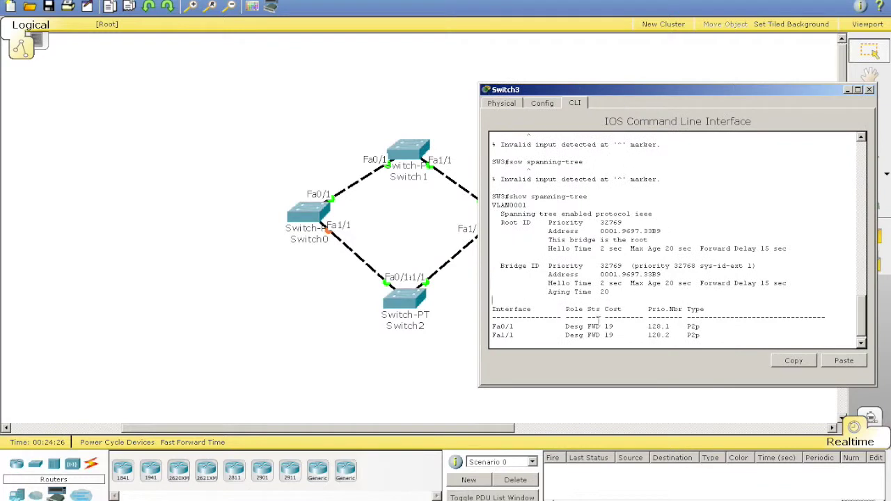
left_click(592, 91)
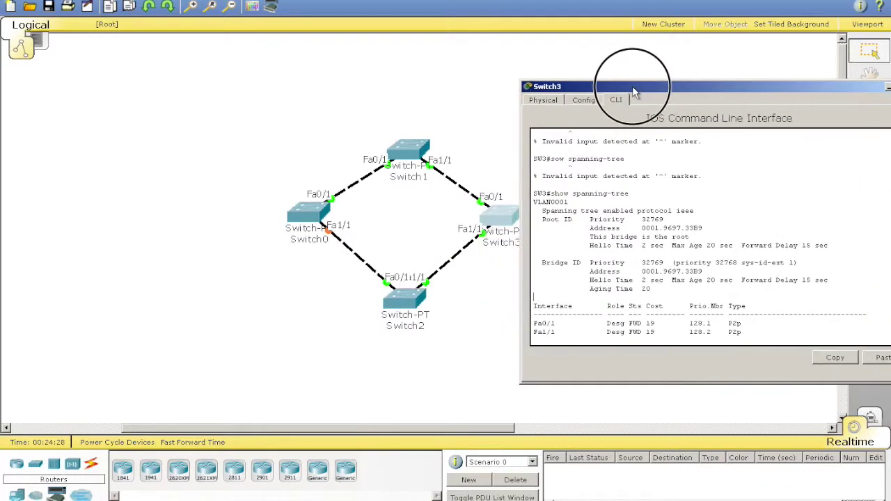
left_click_drag(633, 92, 654, 93)
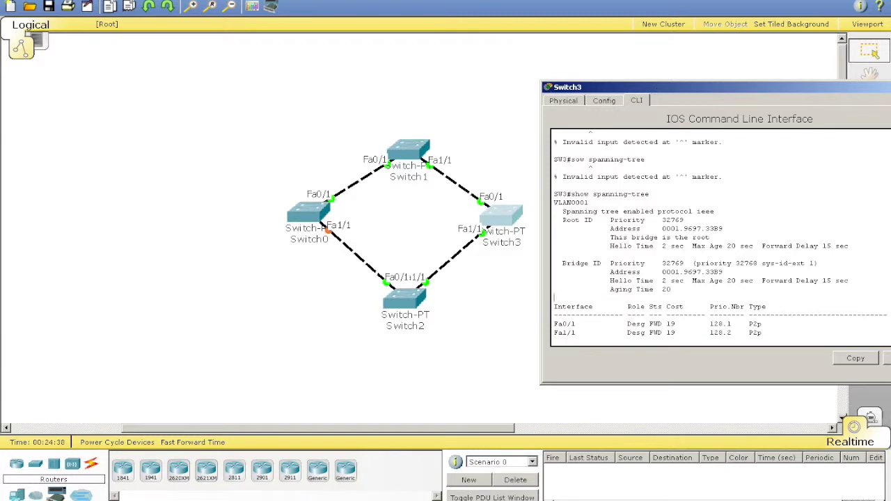
Step: Run enable and show spanning-tree on Switch2, marking Fa1/1 as its Root port
left_click(405, 299)
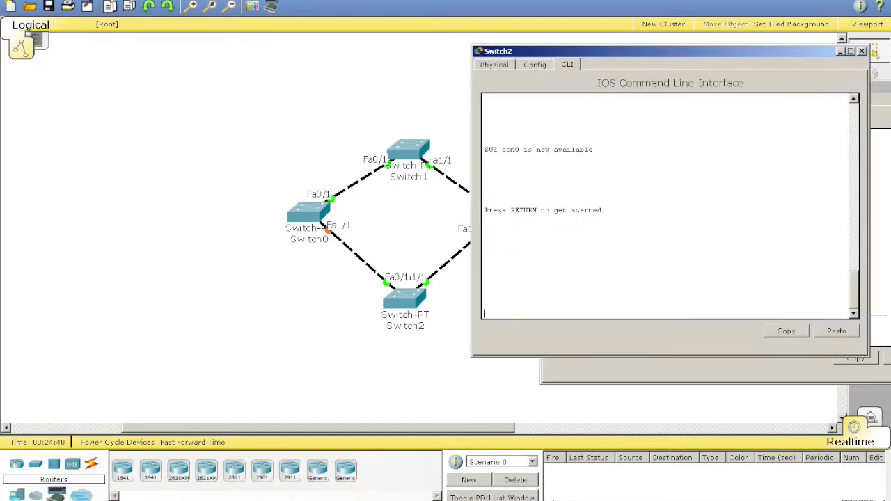
key("Return")
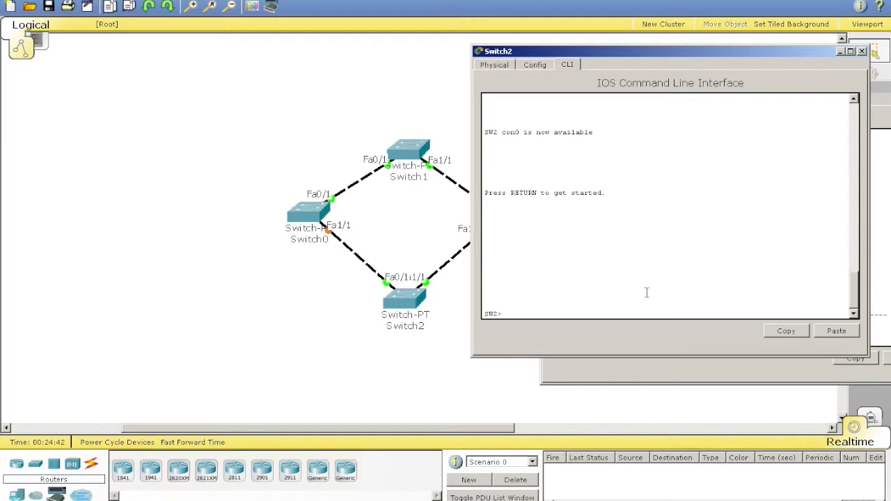
type("enable show spanning-tree")
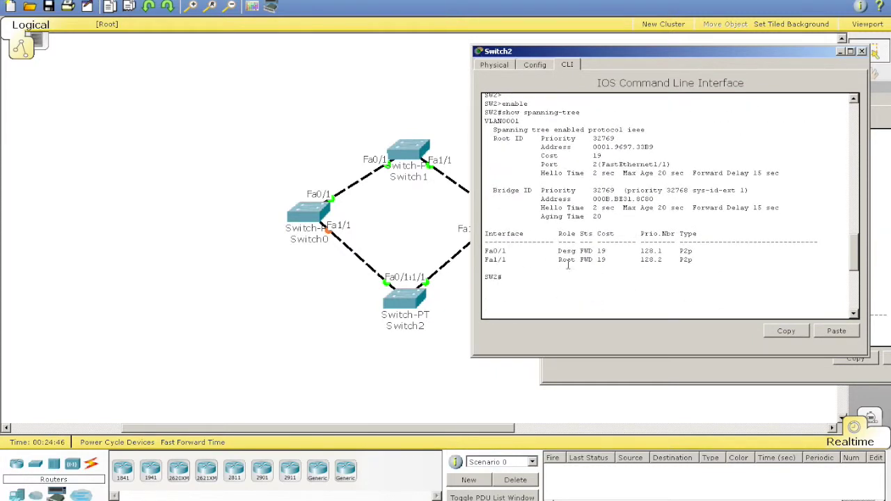
left_click_drag(559, 261, 581, 261)
left_click_drag(610, 60, 666, 59)
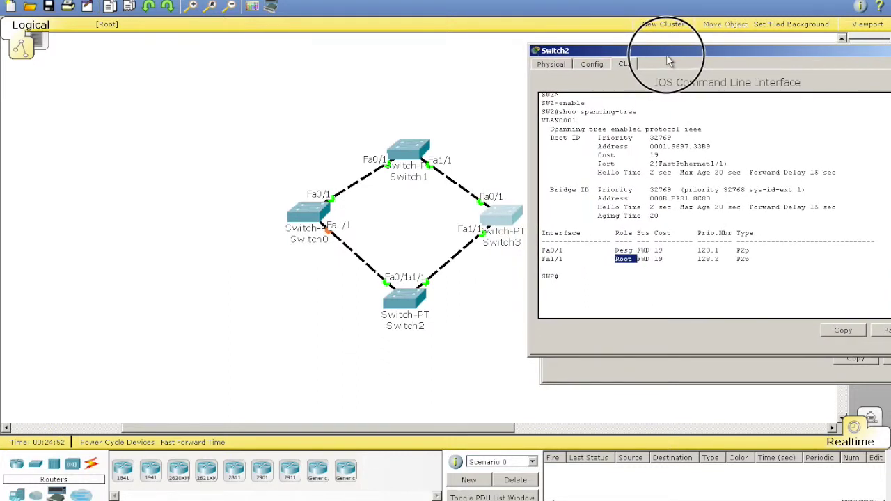
left_click_drag(667, 59, 667, 59)
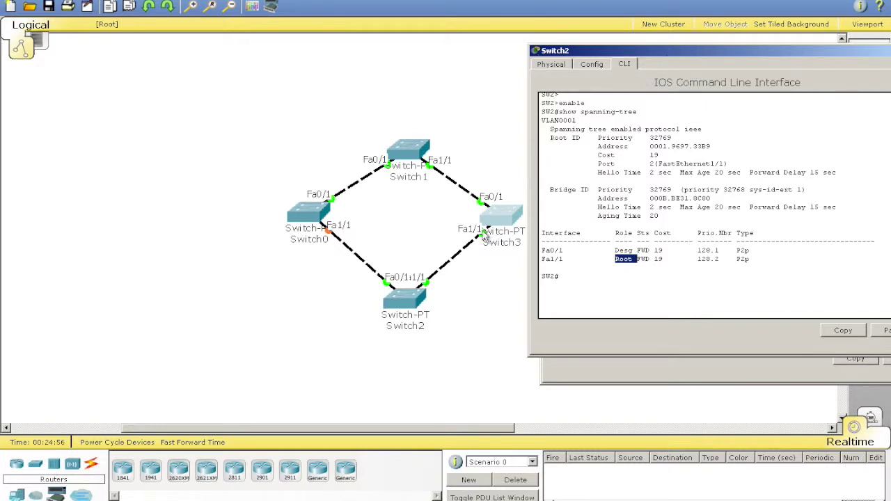
Step: Reposition Switch2 in the ring and highlight its Fa1/1 root port line
left_click_drag(418, 296, 410, 280)
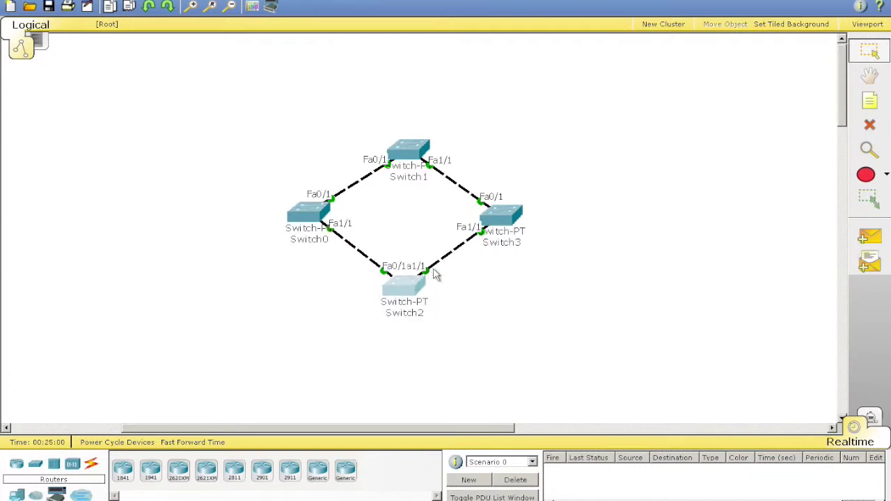
left_click_drag(412, 288, 435, 263)
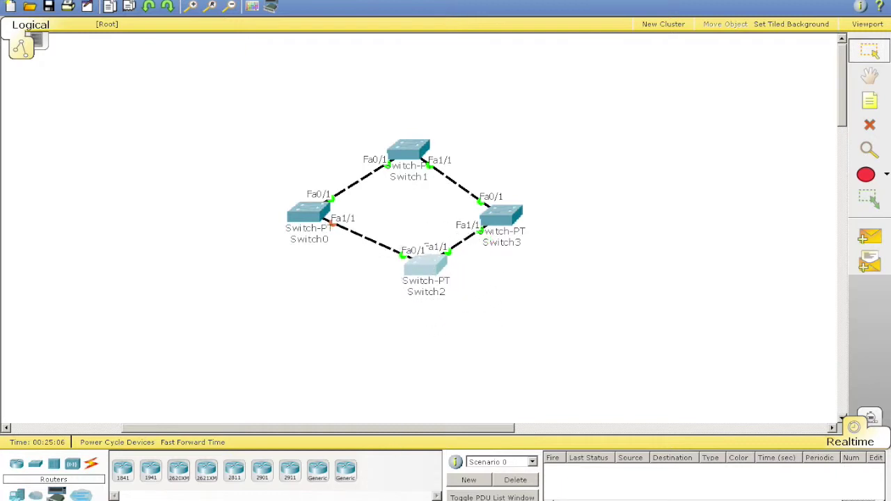
left_click(425, 265)
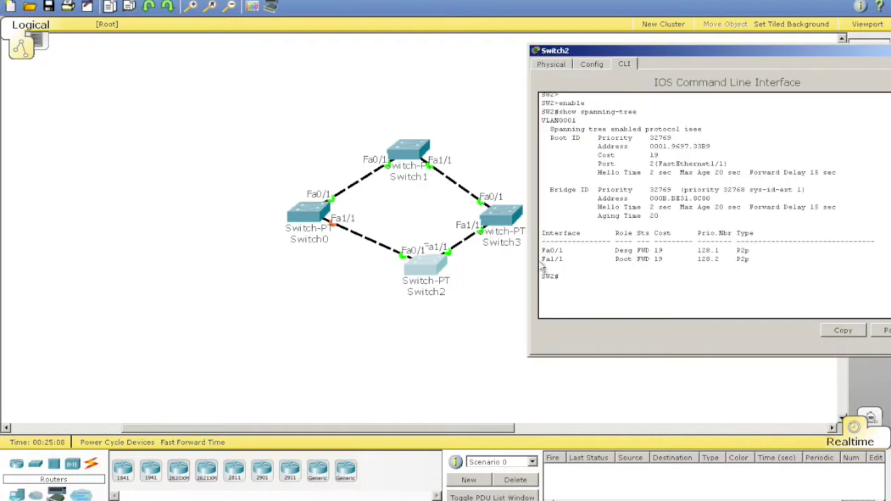
left_click_drag(543, 259, 658, 254)
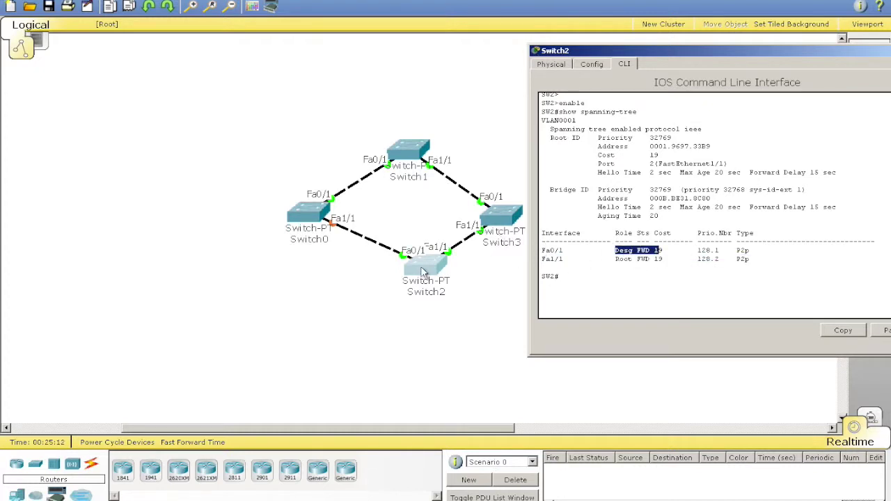
left_click(407, 278)
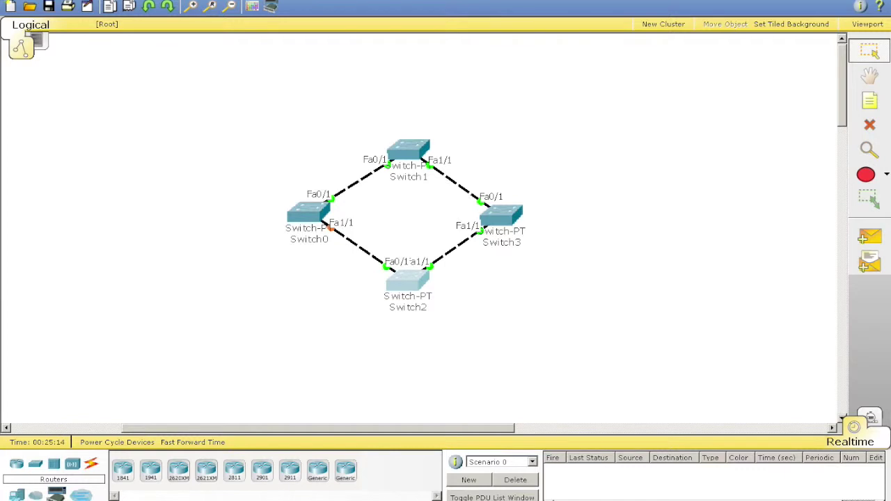
key("alt+Tab")
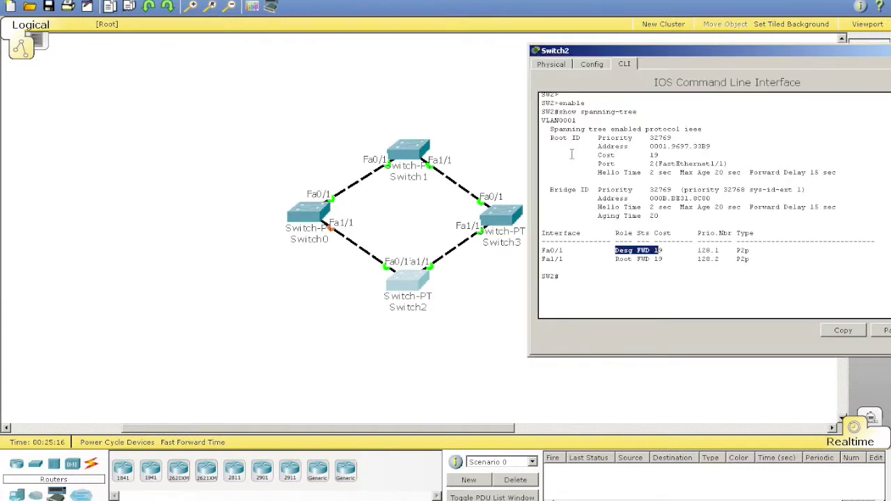
Step: Run enable and show spanning-tree in Switch1's CLI
left_click(413, 149)
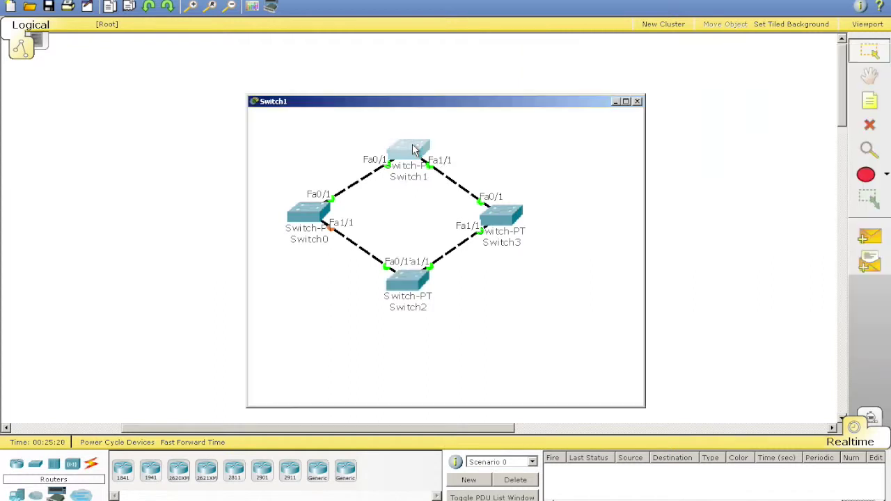
left_click(344, 119)
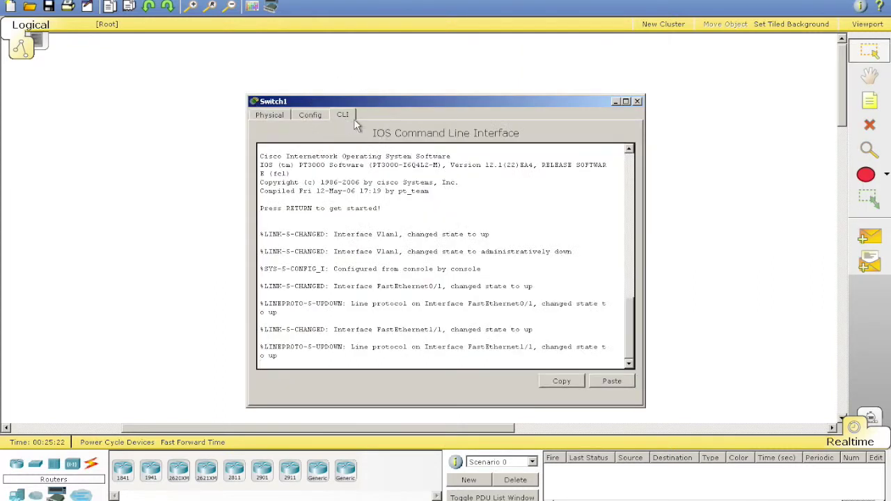
key("Return")
key("Return")
key("Return")
type("enab")
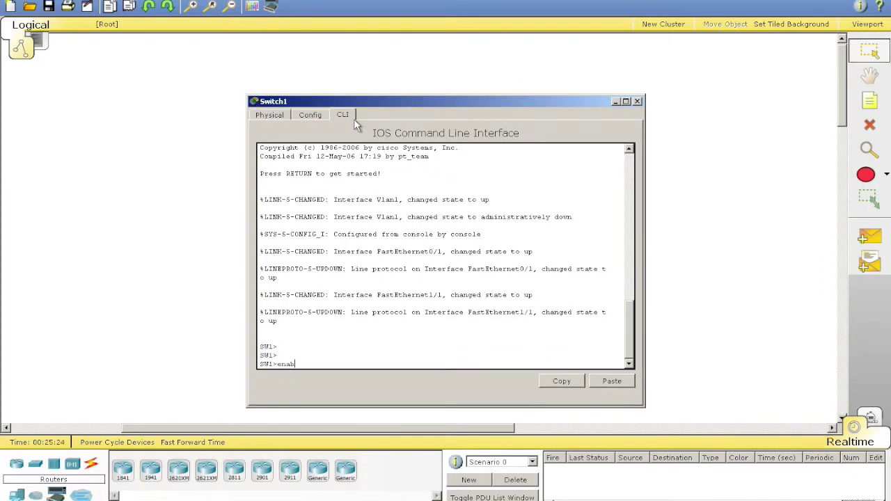
type("le")
key("Return")
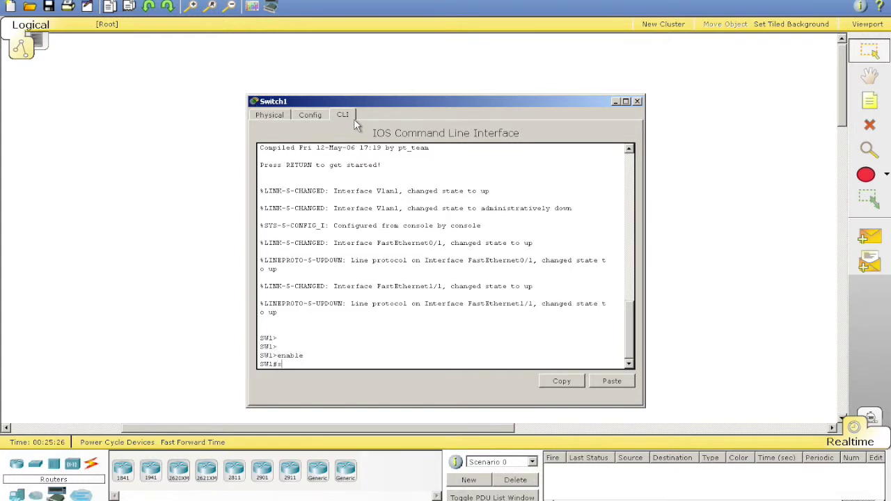
type("show spanning-tree")
key("Return")
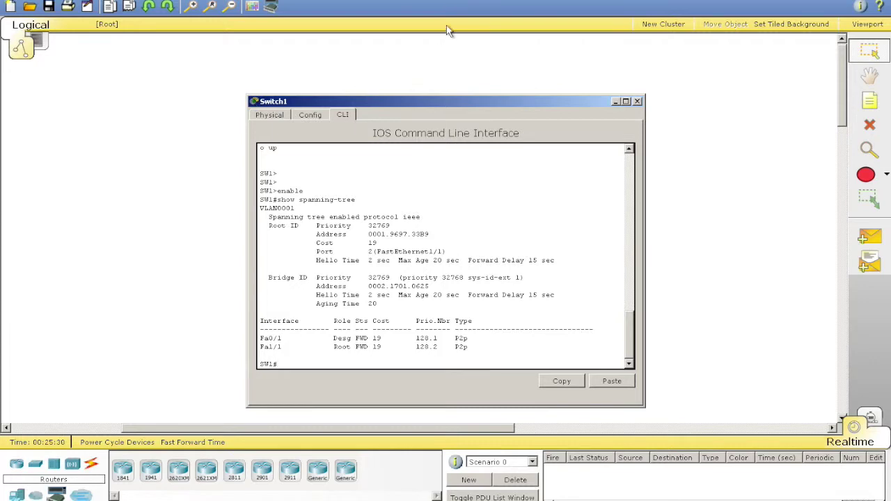
Step: Move Switch1's console top-right and highlight Fa1/1 root forwarding and Fa0/1 forwarding at cost 19
left_click_drag(433, 106, 725, 15)
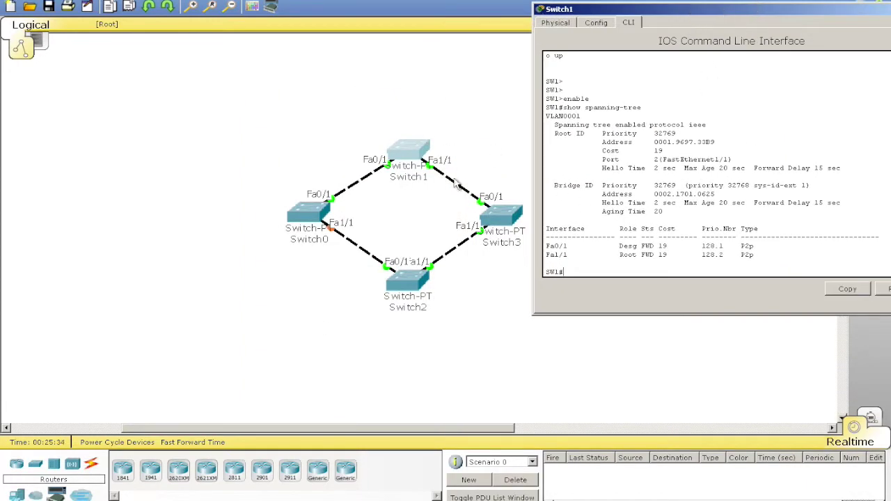
left_click_drag(616, 254, 674, 247)
left_click(647, 251)
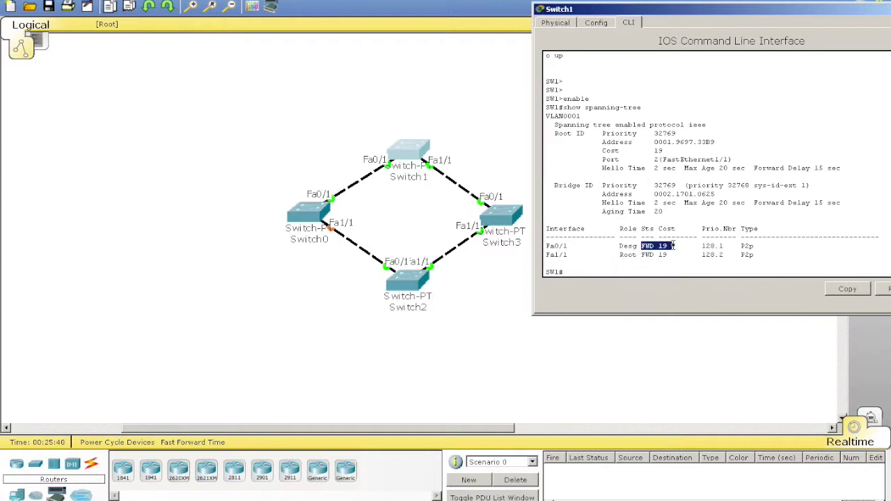
left_click(672, 246)
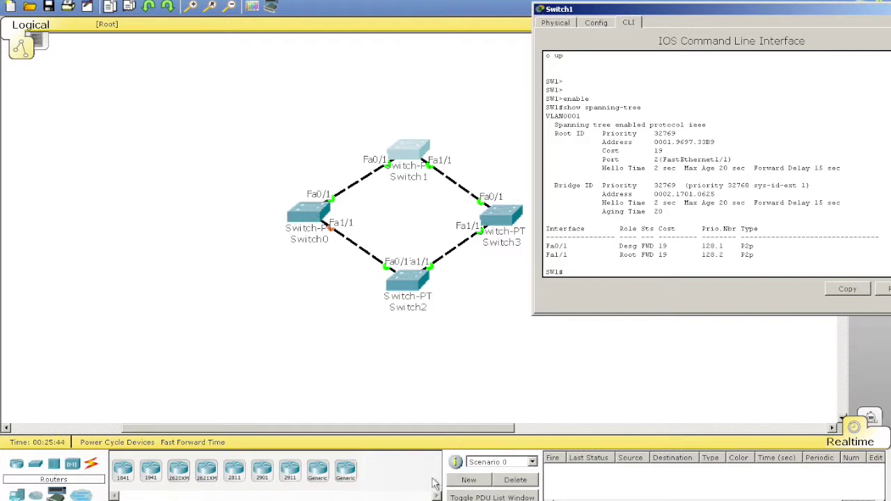
Step: In Switch0's spanning-tree output, highlight Fa0/1 as Root and Fa1/1 as the blocked Altn port
key("alt+F4")
scroll(759, 165, "up", 4)
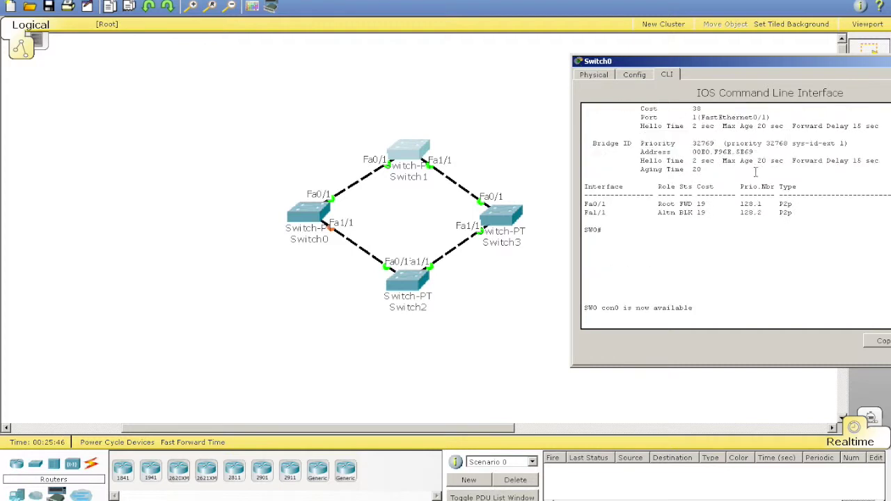
left_click_drag(655, 196, 709, 203)
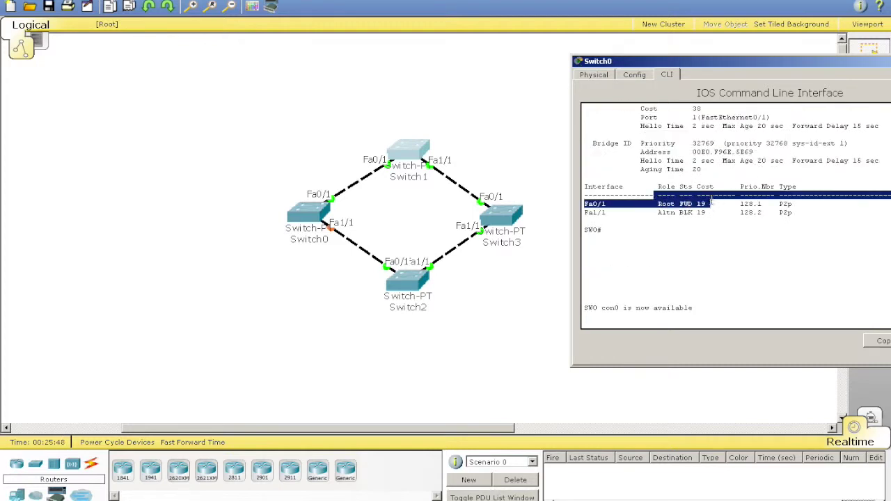
double_click(667, 203)
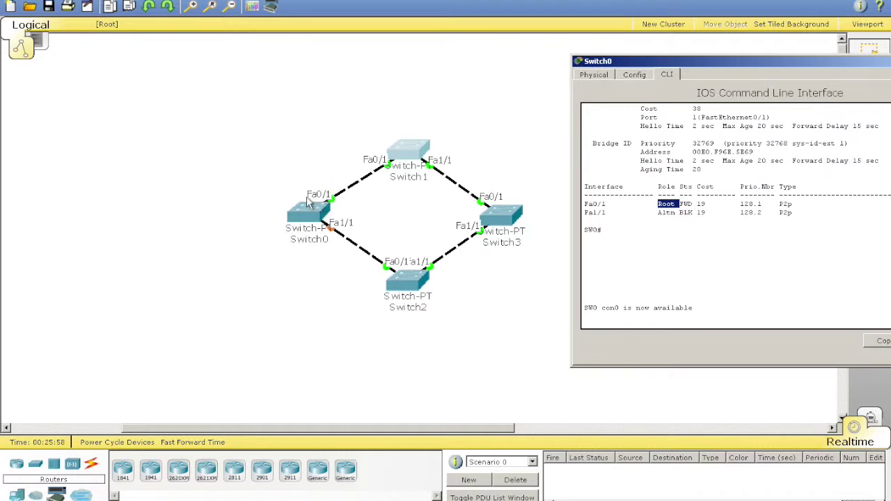
left_click_drag(658, 213, 674, 215)
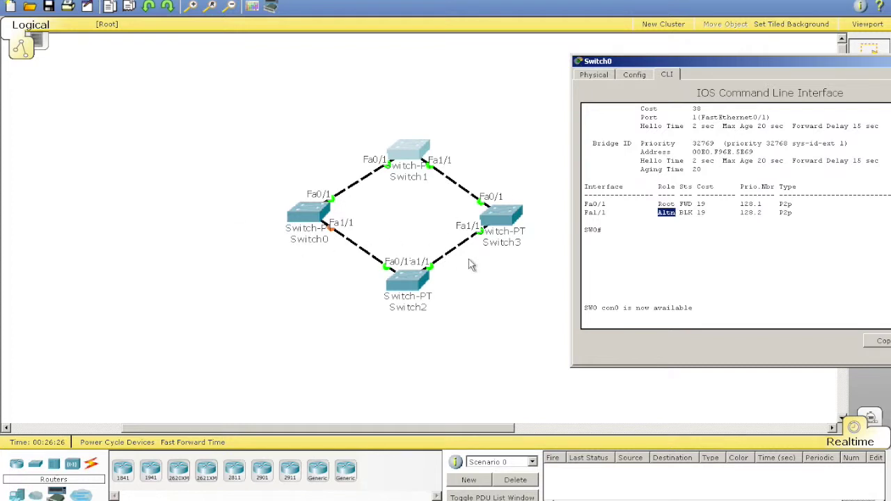
left_click(683, 237)
left_click_drag(657, 210, 677, 214)
left_click_drag(696, 203, 711, 203)
left_click_drag(729, 67, 751, 106)
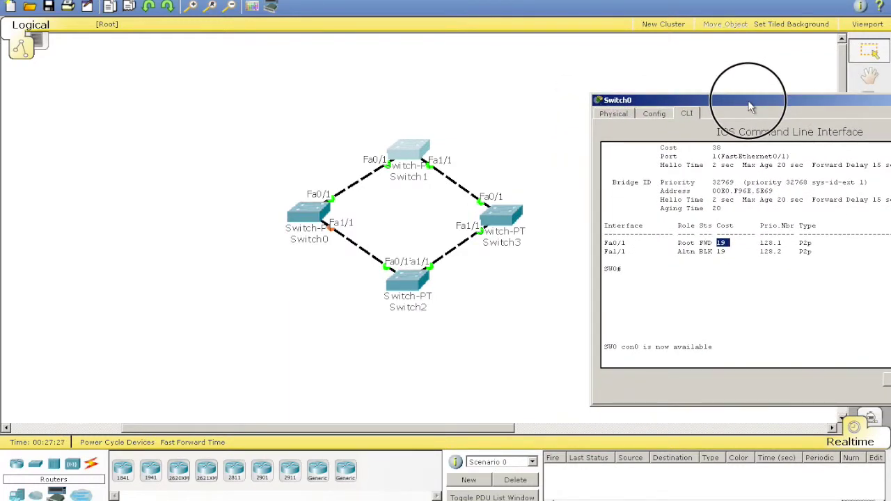
left_click_drag(750, 106, 532, 95)
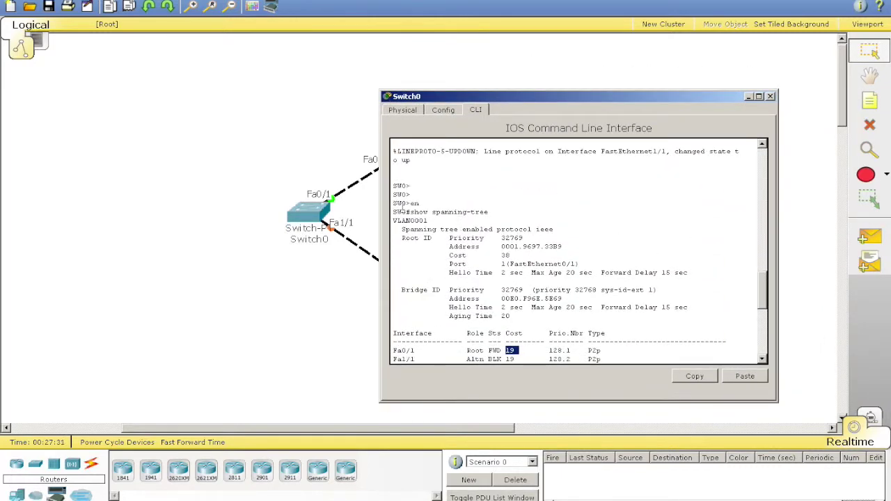
Step: Highlight Switch0's show spanning-tree command, Root ID lines and root port FastEthernet0/1
left_click_drag(402, 210, 493, 210)
left_click(514, 209)
scroll(697, 255, "down", 2)
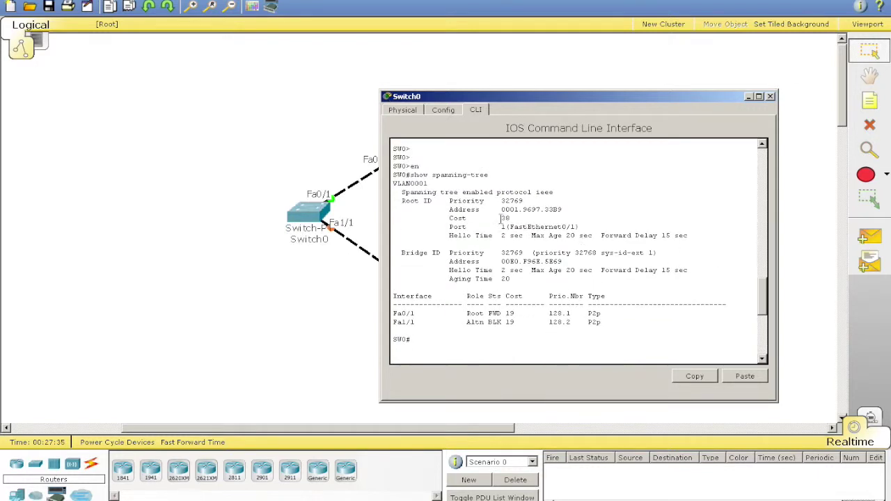
left_click_drag(412, 201, 560, 210)
left_click(578, 210)
left_click_drag(457, 223, 574, 227)
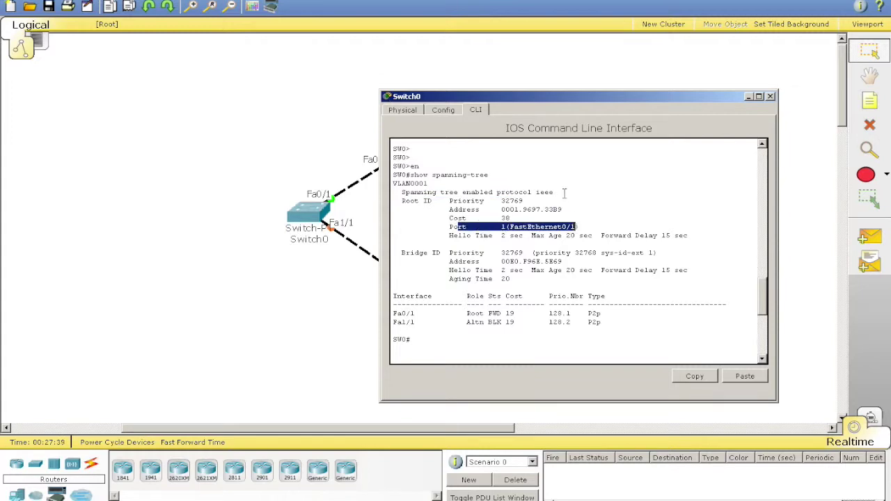
Step: Move Switch0's console right beside the ring and highlight Fa0/1's Root FWD row
left_click_drag(563, 97, 662, 69)
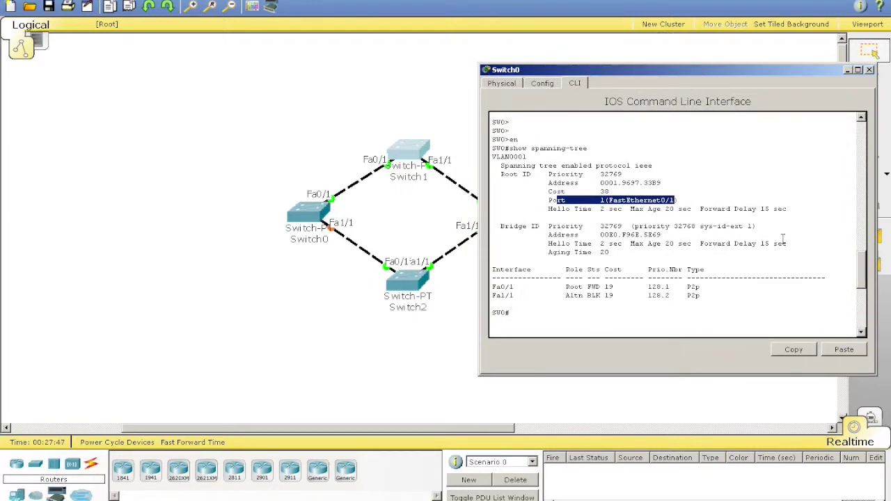
left_click(641, 182)
left_click_drag(609, 201, 714, 209)
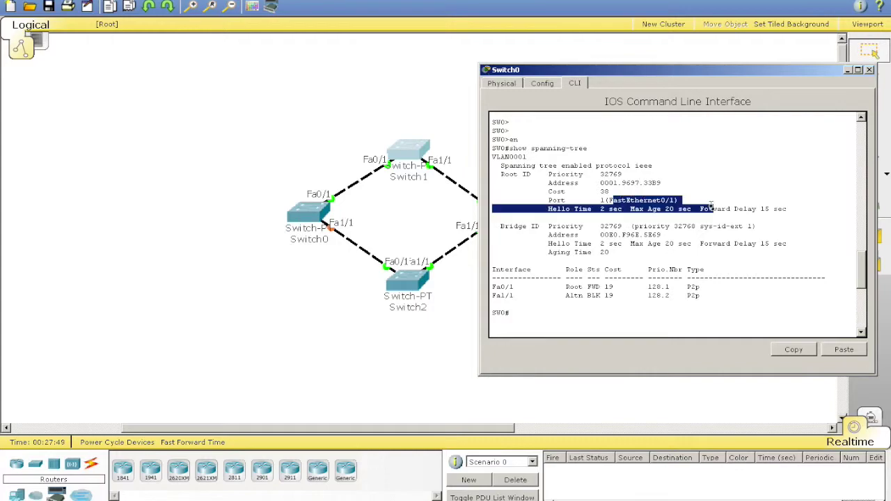
left_click_drag(662, 70, 740, 90)
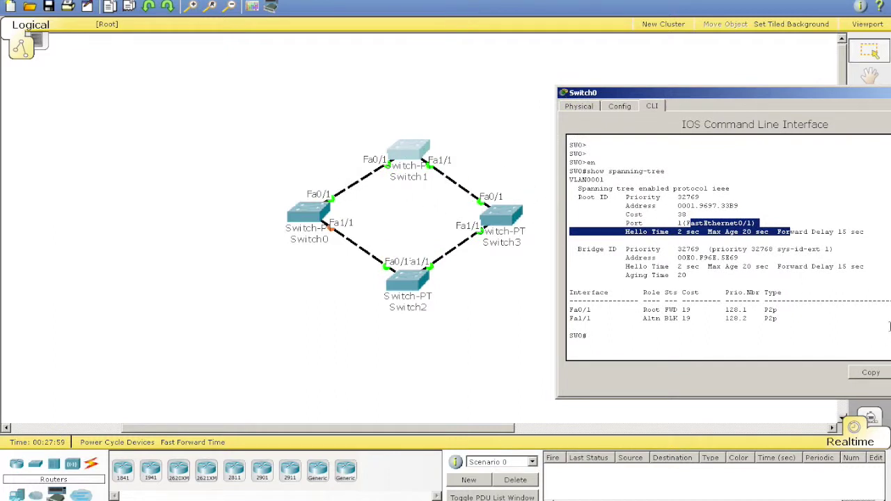
left_click_drag(568, 310, 595, 310)
left_click(644, 306)
mouse_move(696, 310)
left_mouse_down()
mouse_move(569, 301)
mouse_move(696, 313)
left_mouse_up()
left_click_drag(639, 310, 691, 311)
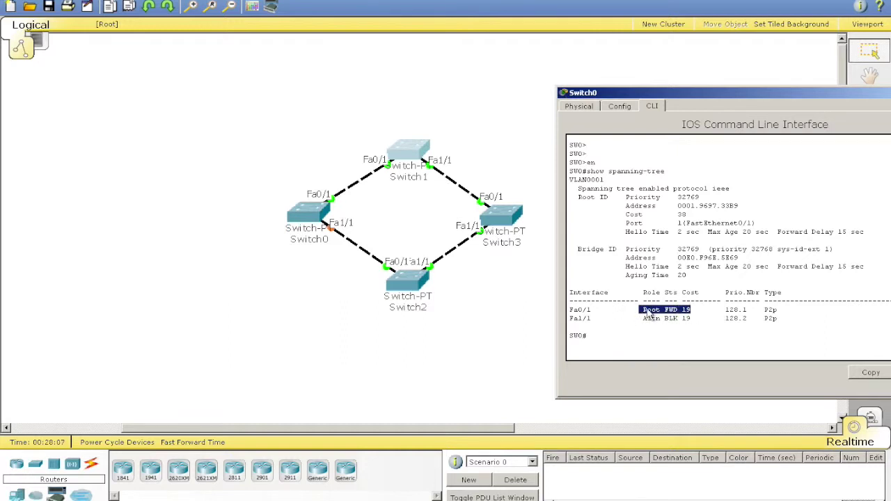
left_click_drag(578, 311, 609, 311)
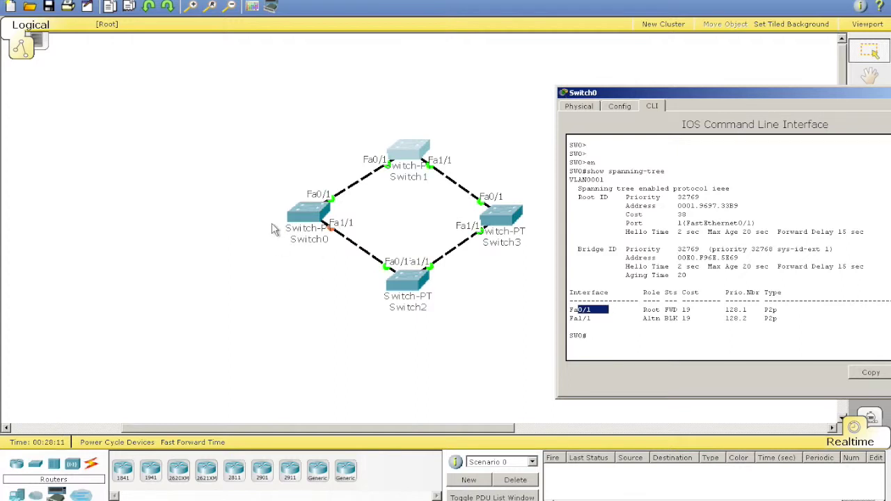
Step: Highlight Switch0's Bridge ID priority 32769, its own address, and root address 0001.9697.33B9
left_click_drag(580, 197, 707, 195)
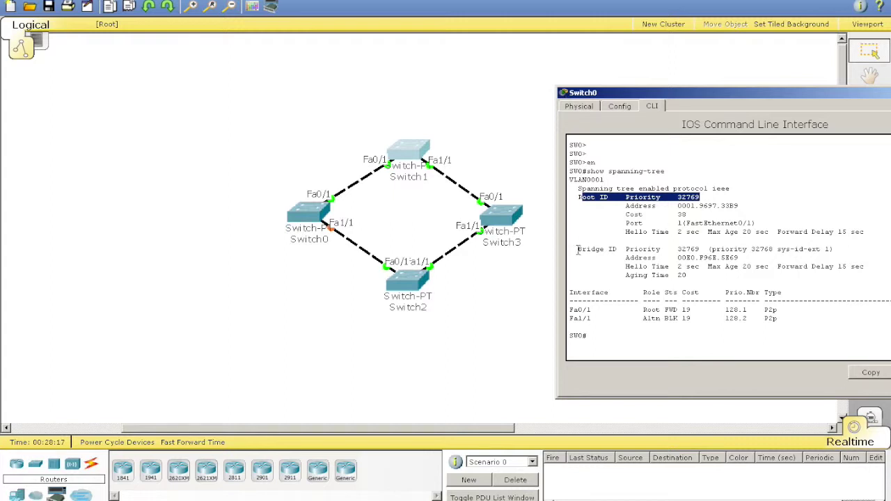
left_click_drag(577, 250, 705, 254)
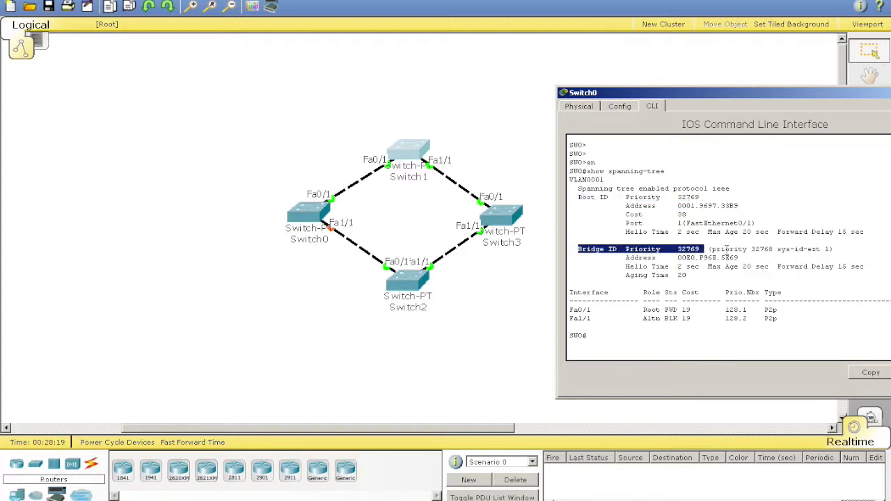
left_click_drag(652, 259, 729, 259)
left_click_drag(674, 207, 744, 206)
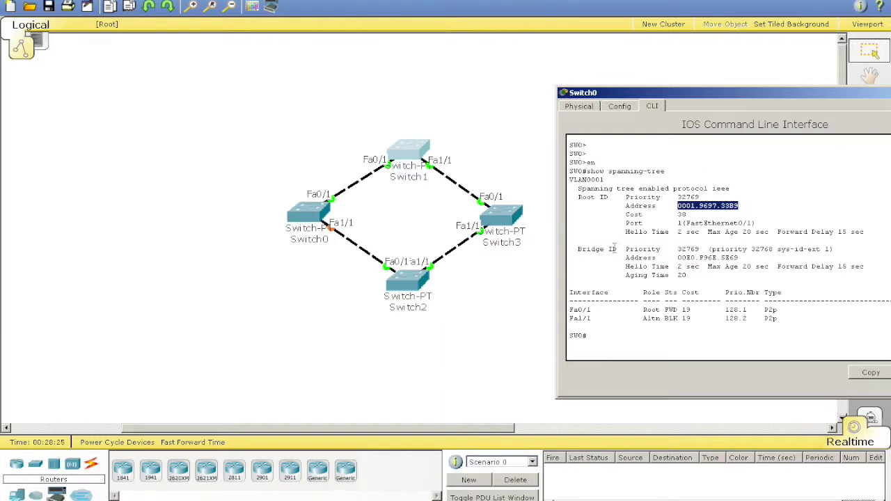
left_click(495, 218)
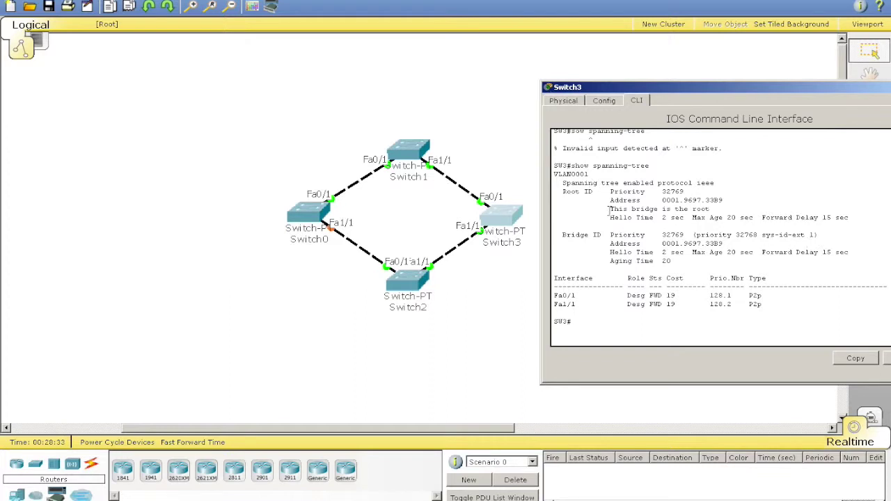
Step: On Switch3, highlight 'This bridge is the root', both Desg FWD ports at cost 19, and the Root ID block
left_click_drag(610, 209, 744, 209)
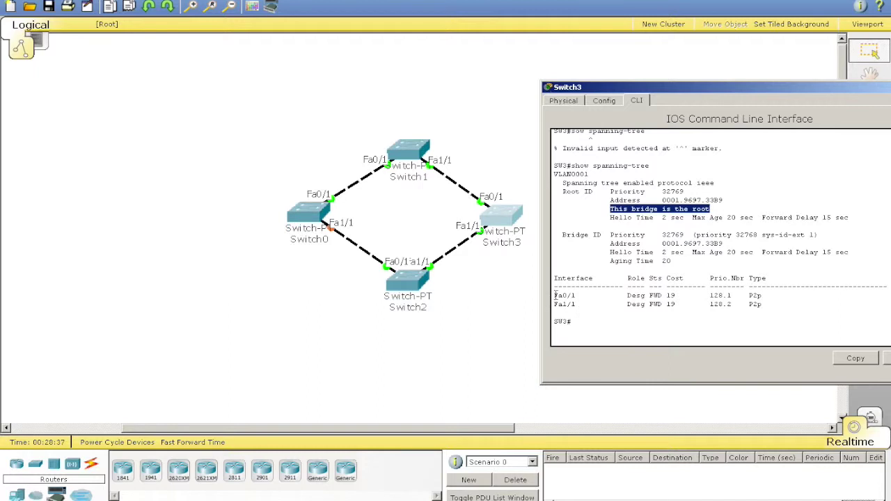
mouse_move(554, 295)
left_mouse_down()
mouse_move(667, 313)
mouse_move(767, 304)
mouse_move(592, 306)
mouse_move(542, 293)
left_mouse_up()
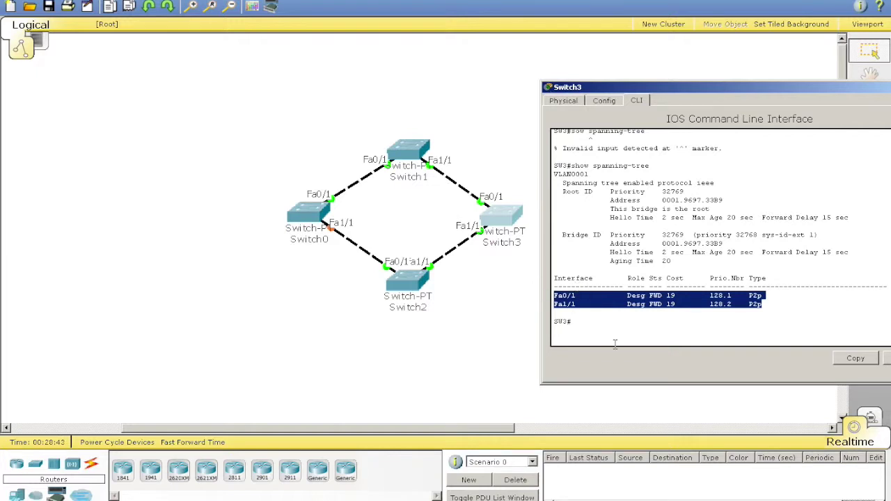
left_click(671, 290)
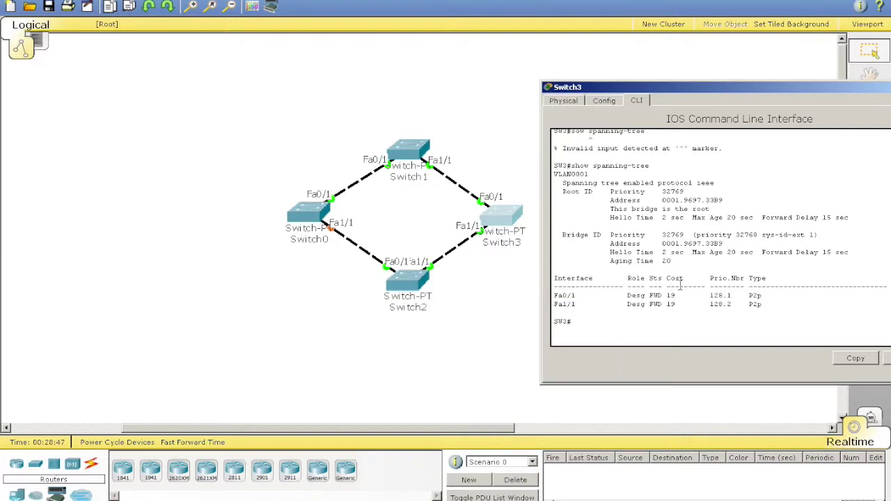
left_click_drag(667, 294, 679, 306)
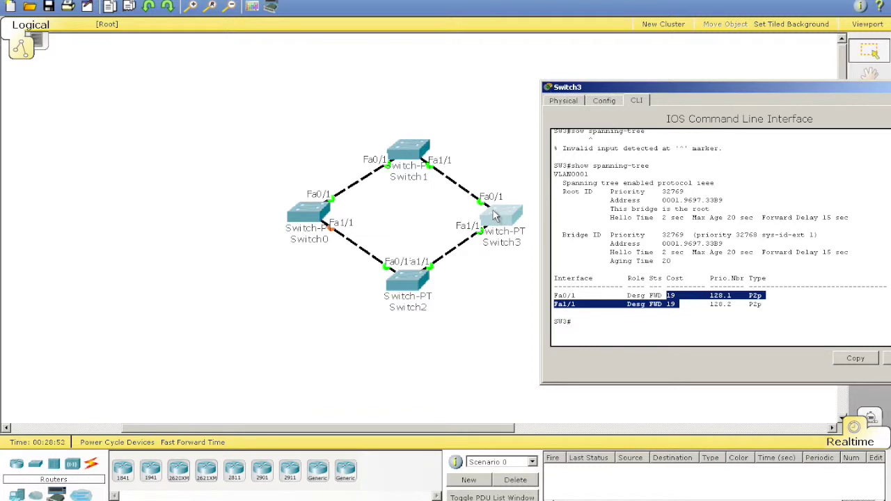
left_click(671, 309)
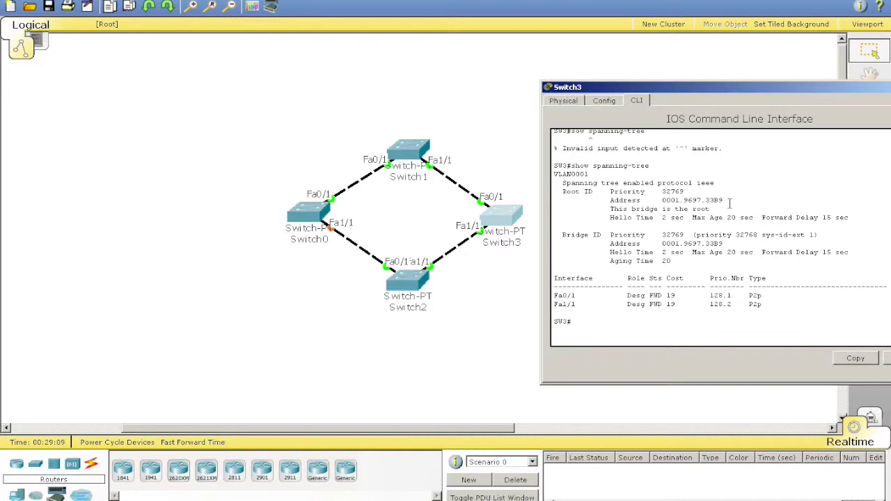
scroll(720, 206, "up", 2)
scroll(710, 207, "down", 2)
left_click_drag(613, 192, 781, 235)
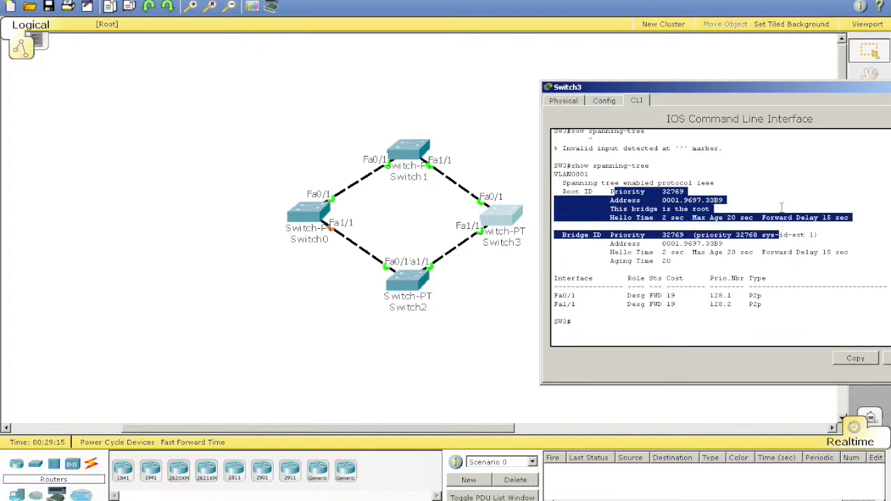